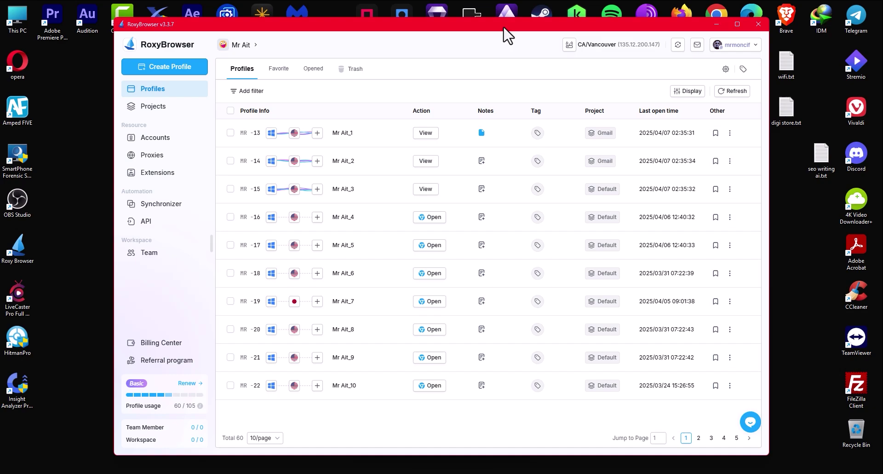
pyautogui.moveTo(505, 28)
pyautogui.mouseDown()
pyautogui.moveTo(472, 31)
pyautogui.moveTo(499, 31)
pyautogui.mouseUp()
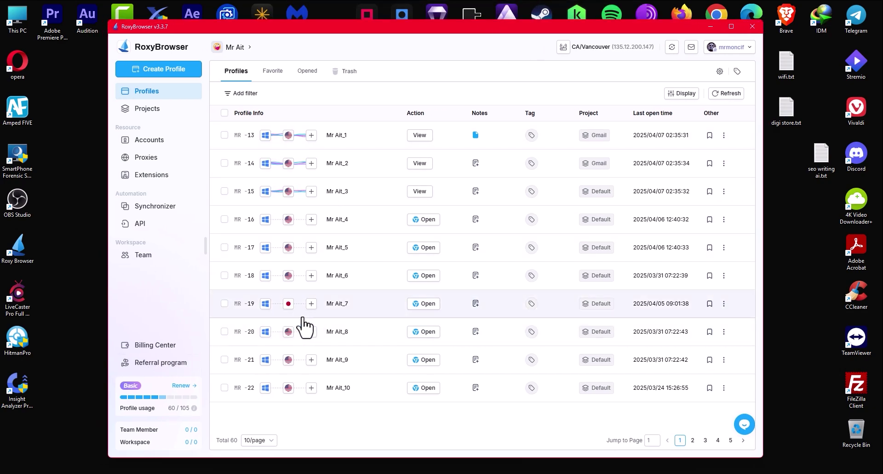
pyautogui.moveTo(485, 30); pyautogui.dragTo(480, 31)
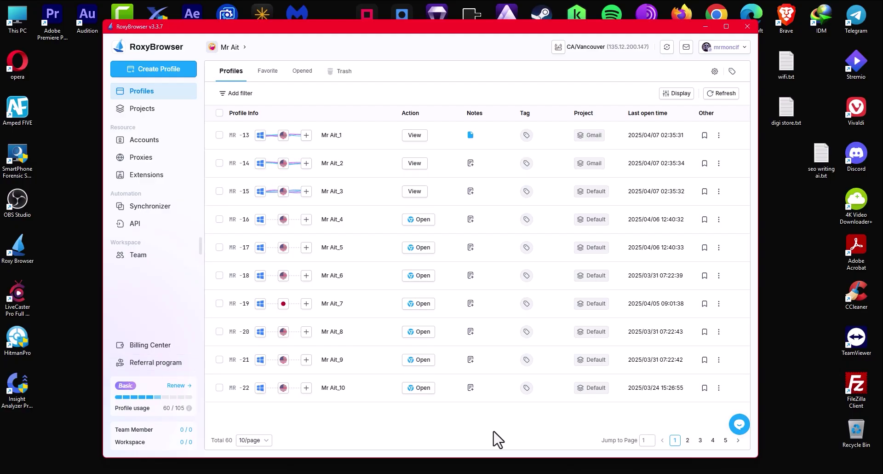
# Step: Minimize the profile manager, bring up the browser profile showing the Azure page, and turn it into a smaller floating window
pyautogui.click(705, 26)
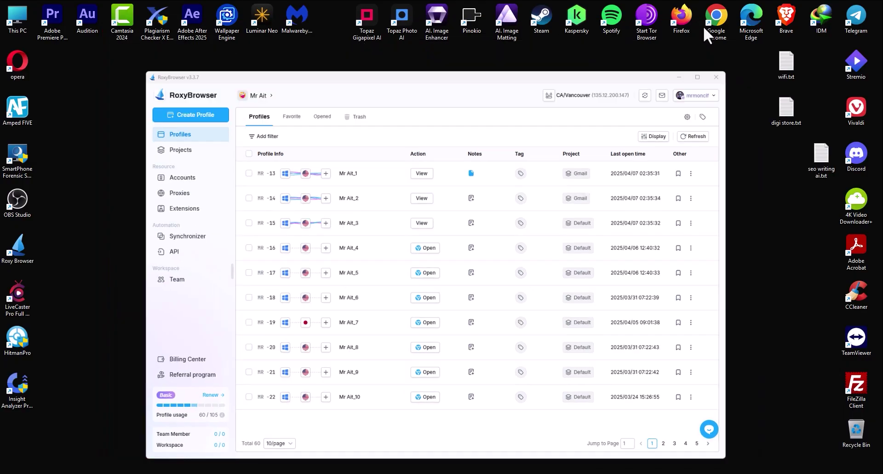
pyautogui.click(515, 471)
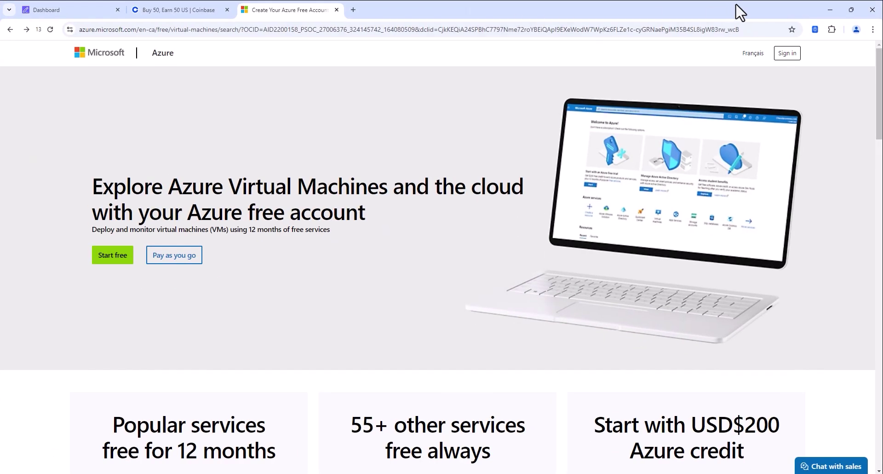
pyautogui.click(852, 10)
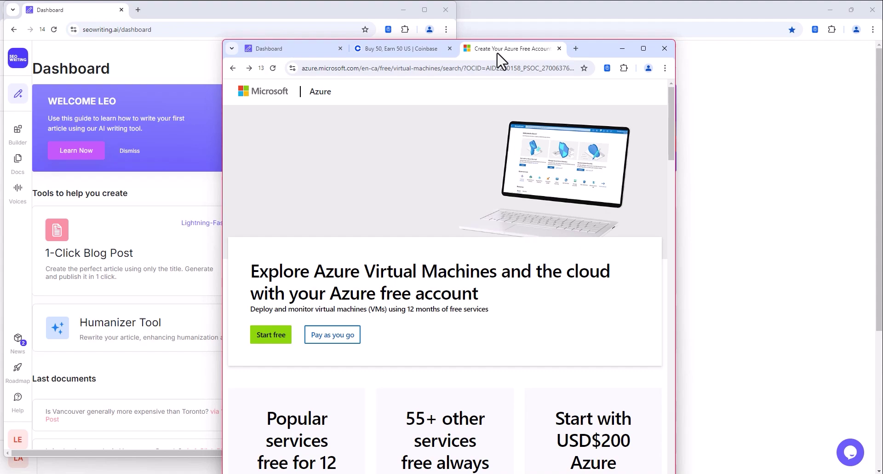
pyautogui.moveTo(606, 51); pyautogui.dragTo(747, 48)
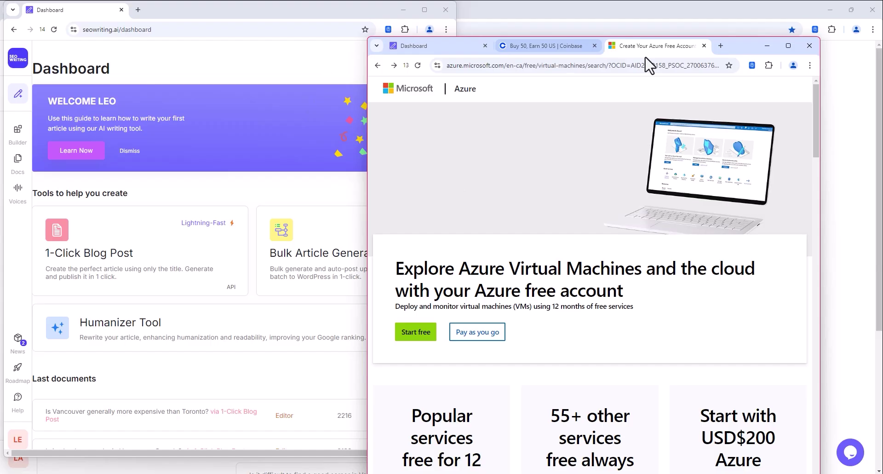
# Step: Show the SEO Writing dashboard in the floating profile window, reposition it, and minimize the maximized window behind it
pyautogui.click(443, 45)
pyautogui.scroll(-5, 547, 239)
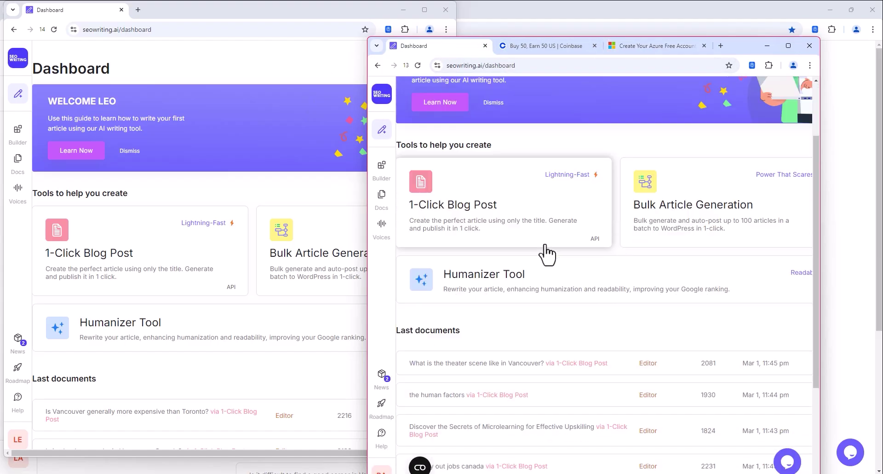
pyautogui.scroll(4, 546, 253)
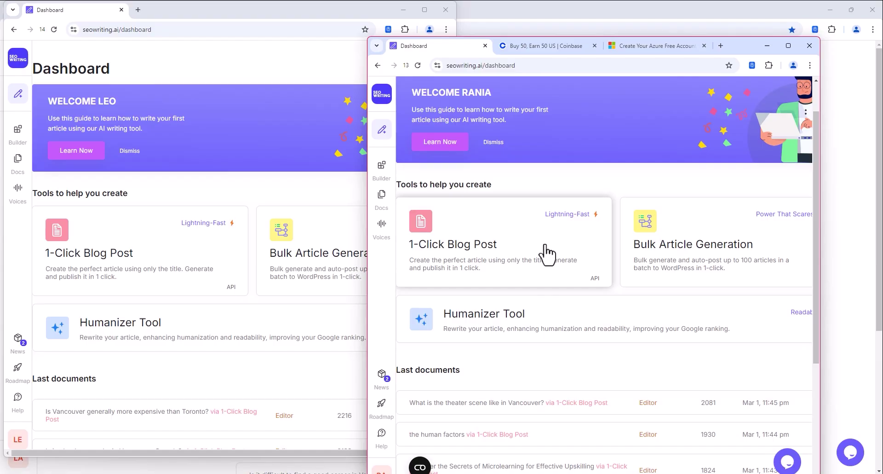
pyautogui.moveTo(750, 49); pyautogui.dragTo(708, 90)
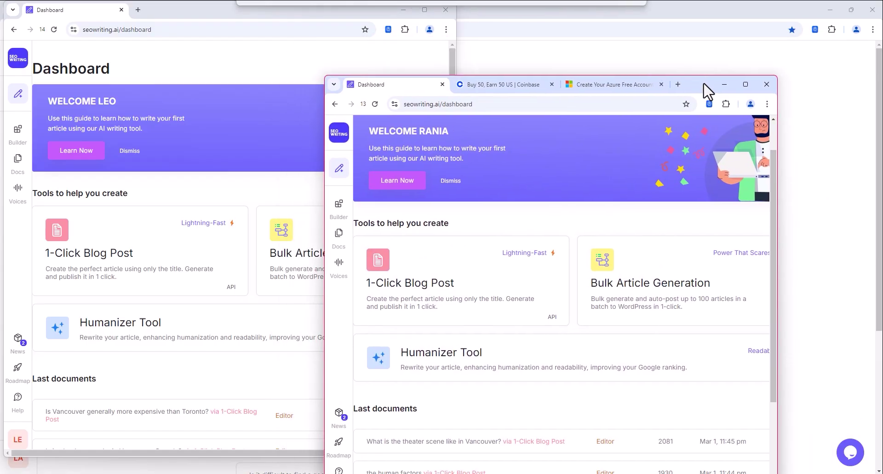
pyautogui.click(830, 9)
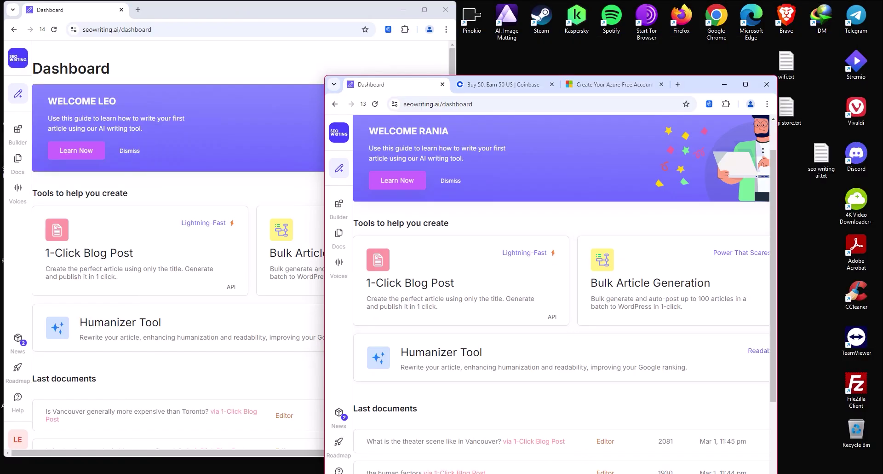
pyautogui.click(478, 466)
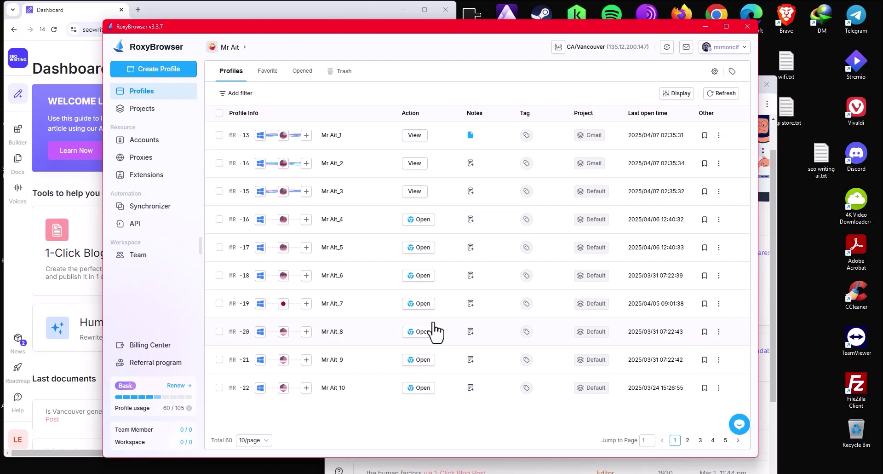
pyautogui.click(705, 27)
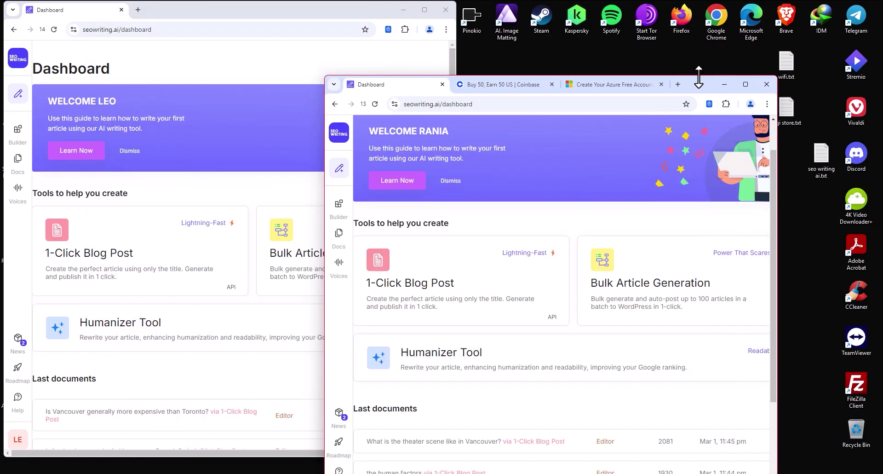
pyautogui.moveTo(707, 87); pyautogui.dragTo(689, 89)
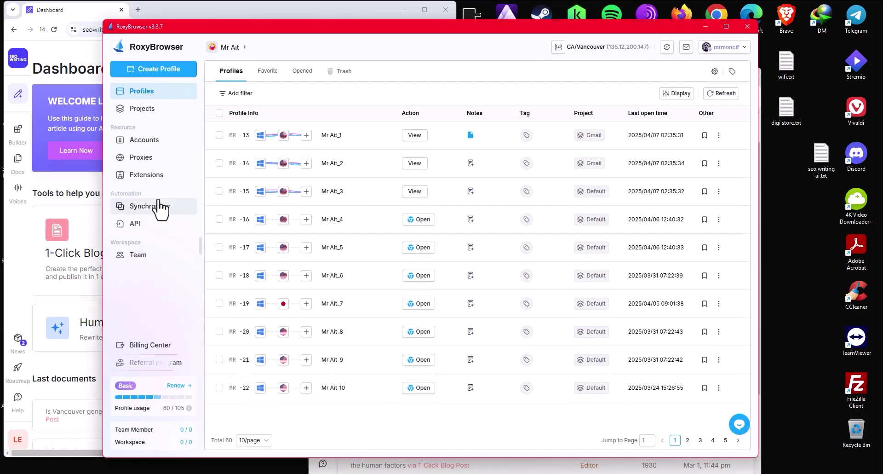
# Step: Select all three open profiles in the RoxyBrowser Synchronizer and start syncing them
pyautogui.click(159, 207)
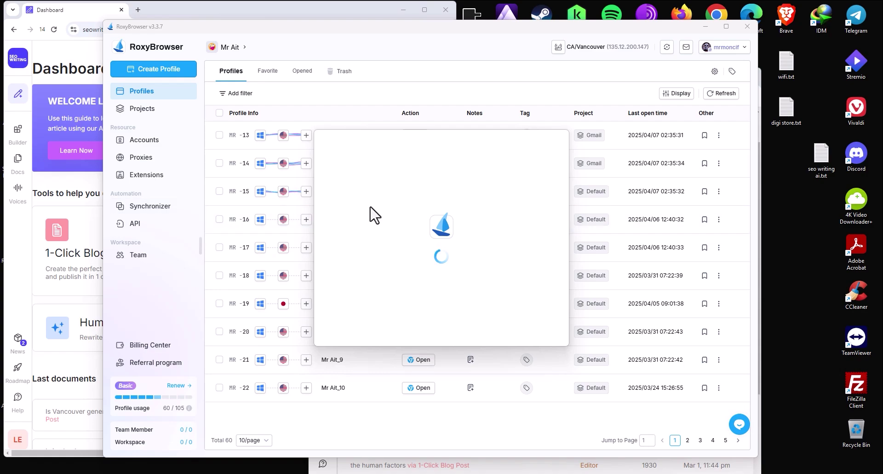
pyautogui.click(342, 181)
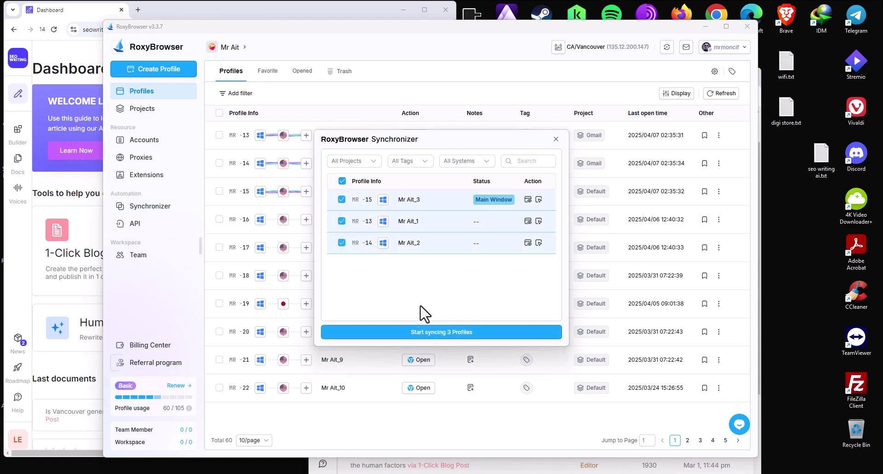
pyautogui.click(457, 335)
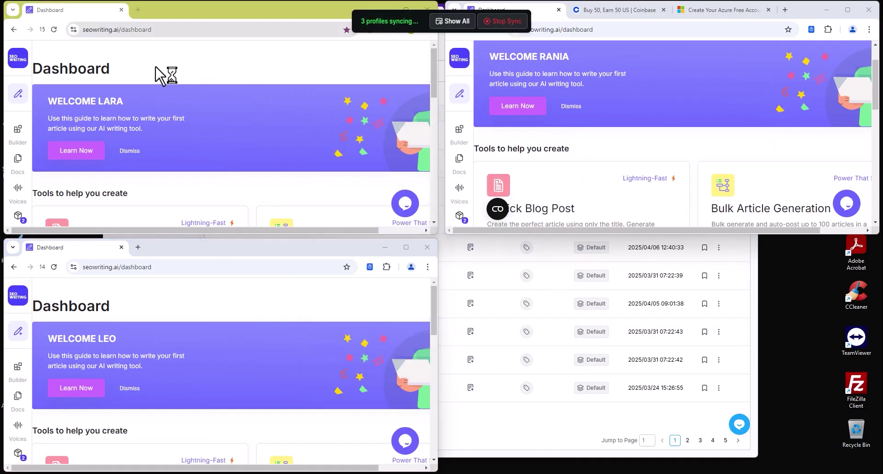
# Step: Look through the dashboards and their last documents in the synced profile windows
pyautogui.scroll(-3, 124, 65)
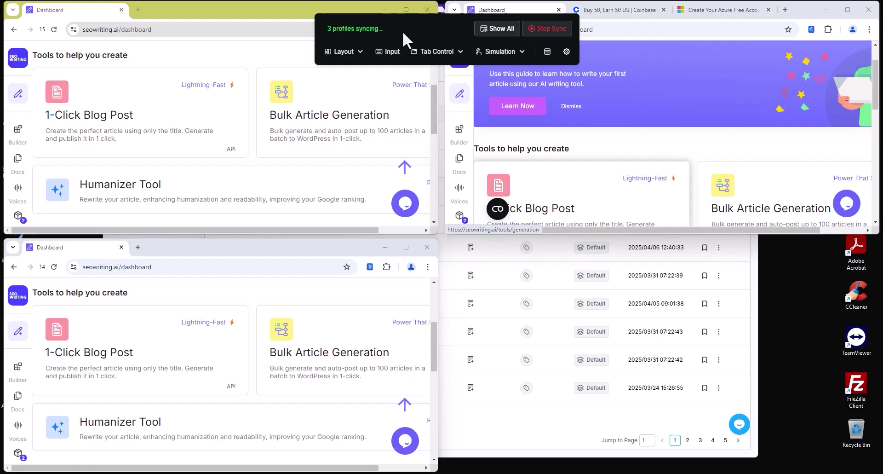
pyautogui.scroll(-5, 355, 122)
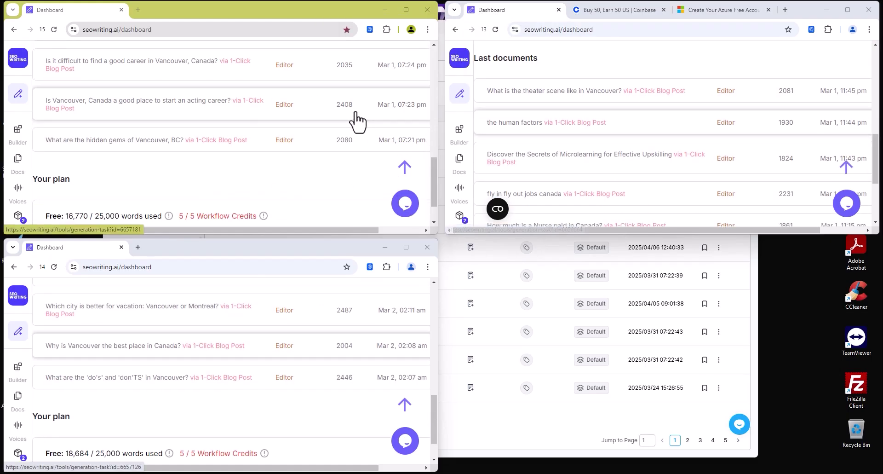
pyautogui.scroll(8, 350, 129)
pyautogui.scroll(-6, 280, 121)
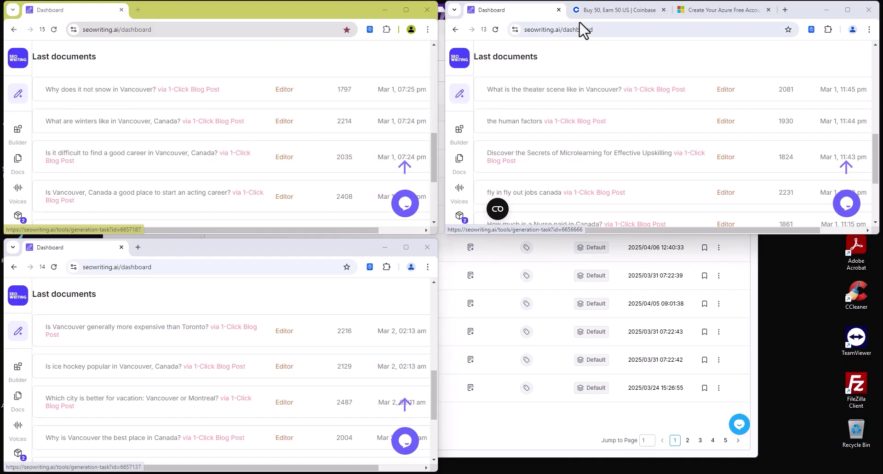
# Step: Switch profile 13's window to its Coinbase page, accept the cookies and look over the $50 in BTC offer
pyautogui.click(590, 11)
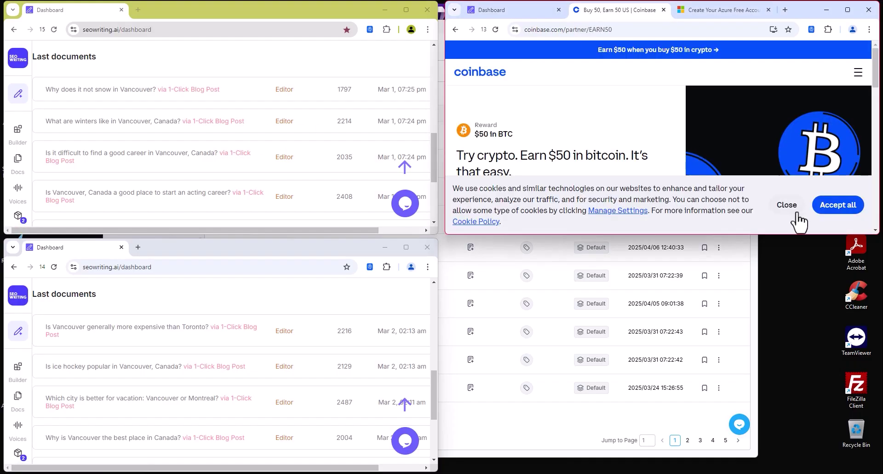
pyautogui.click(825, 205)
pyautogui.scroll(-5, 572, 129)
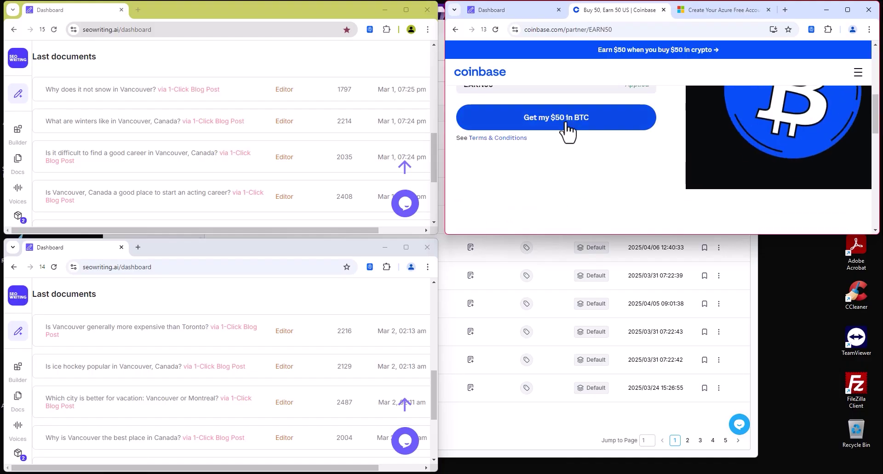
pyautogui.scroll(3, 566, 134)
pyautogui.scroll(2, 568, 131)
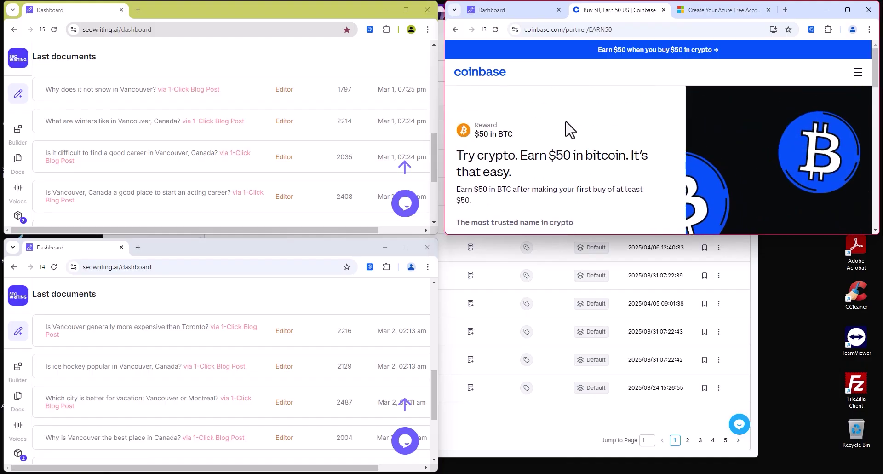
pyautogui.scroll(-3, 569, 129)
pyautogui.scroll(3, 559, 137)
pyautogui.moveTo(488, 134); pyautogui.dragTo(499, 134)
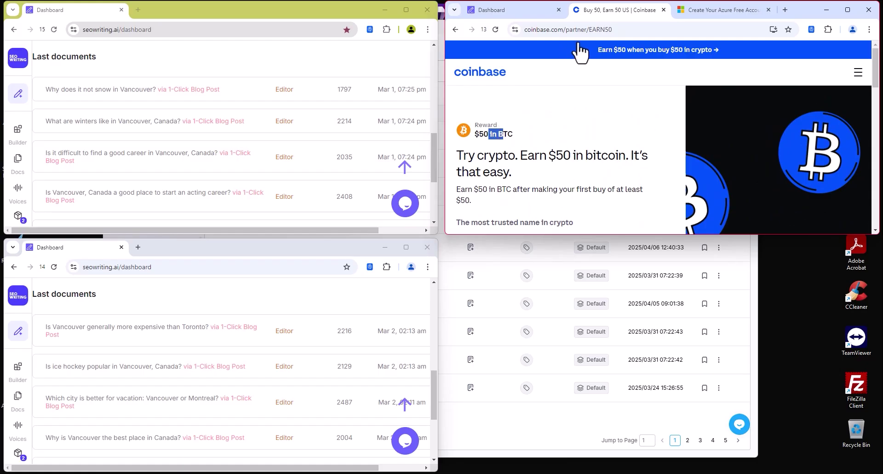
# Step: Copy the Coinbase address coinbase.com/partner/EARN50 and load it in a new tab of the main synced window
pyautogui.click(604, 29)
pyautogui.rightClick(615, 30)
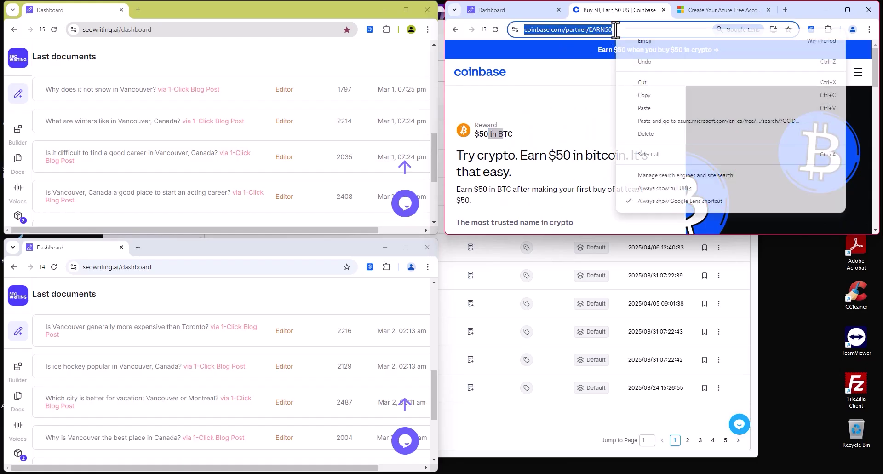
pyautogui.click(651, 96)
pyautogui.click(189, 29)
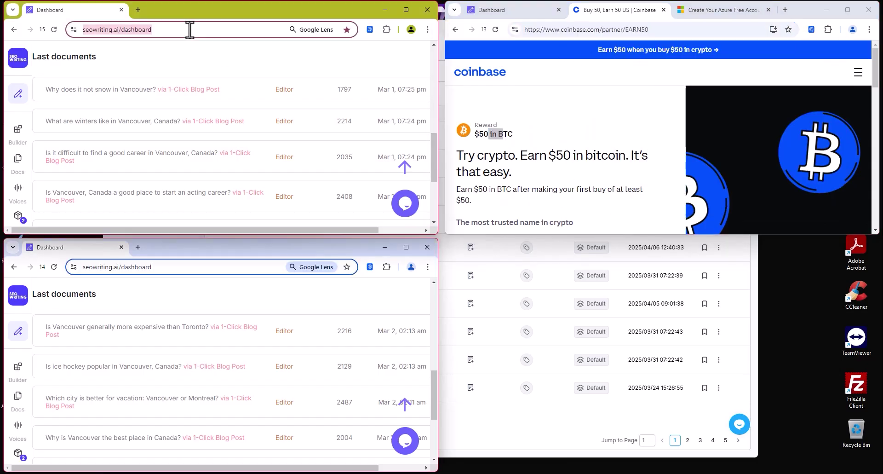
pyautogui.click(137, 10)
pyautogui.click(147, 30)
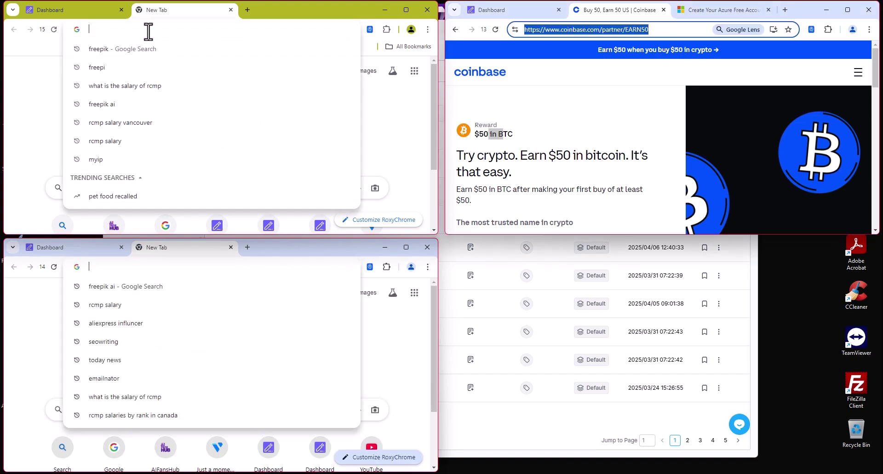
pyautogui.hotkey('ctrl', 'v')
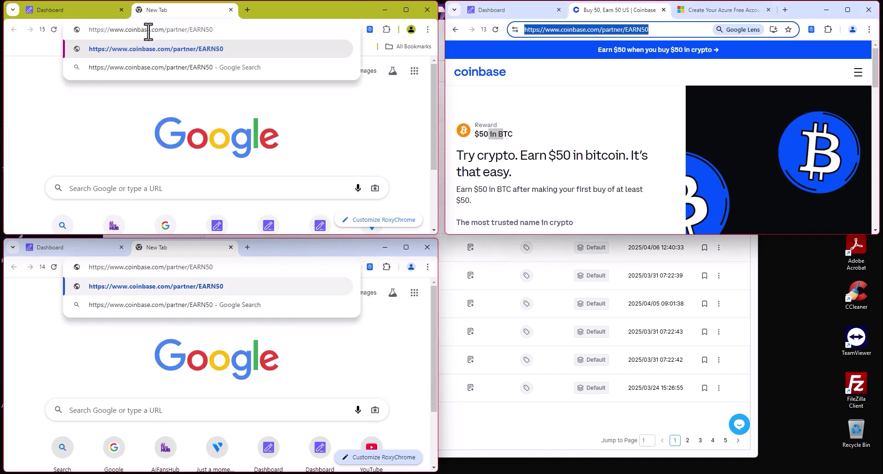
pyautogui.press('Return')
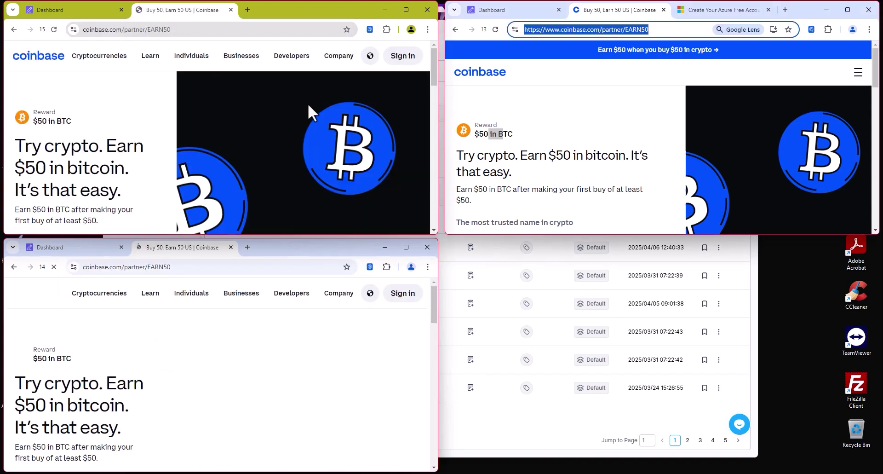
# Step: Accept the cookies on the newly loaded Coinbase page and review the EARN50 offer details in the synced windows
pyautogui.scroll(-5, 330, 103)
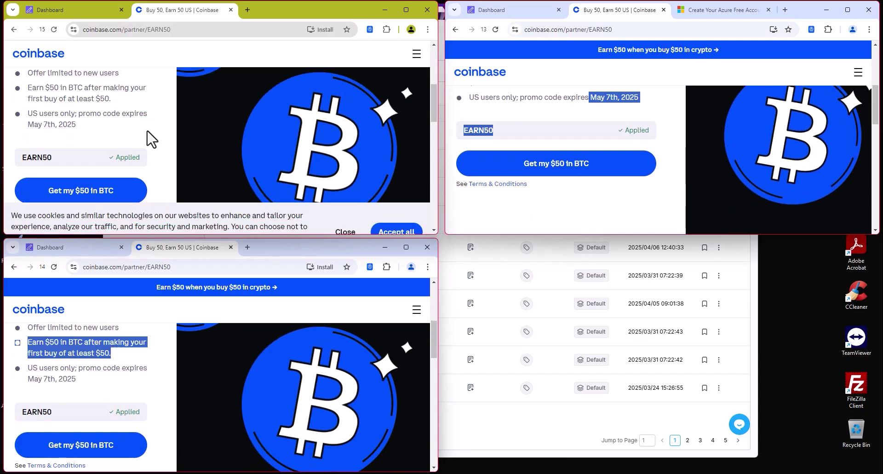
pyautogui.moveTo(154, 342); pyautogui.dragTo(158, 350)
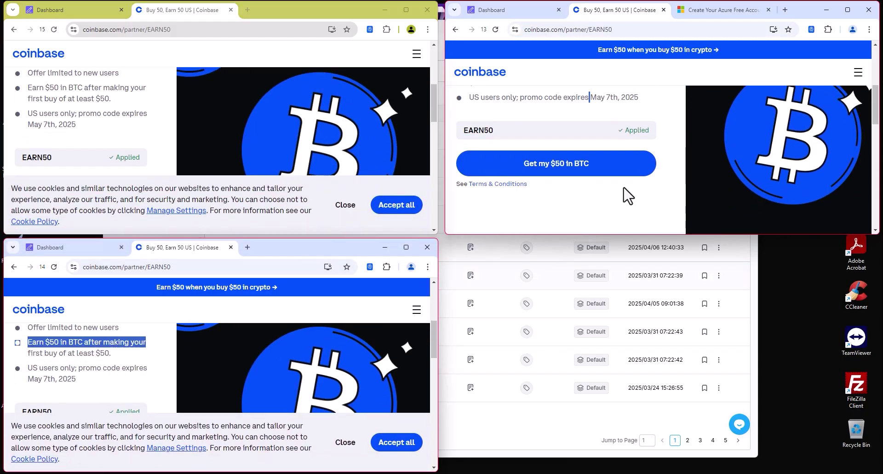
pyautogui.moveTo(628, 195); pyautogui.dragTo(660, 192)
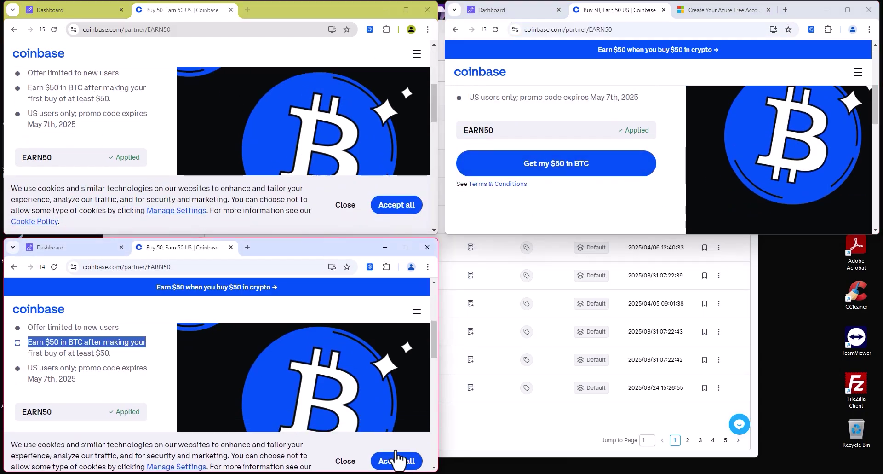
pyautogui.click(396, 460)
pyautogui.scroll(-6, 258, 161)
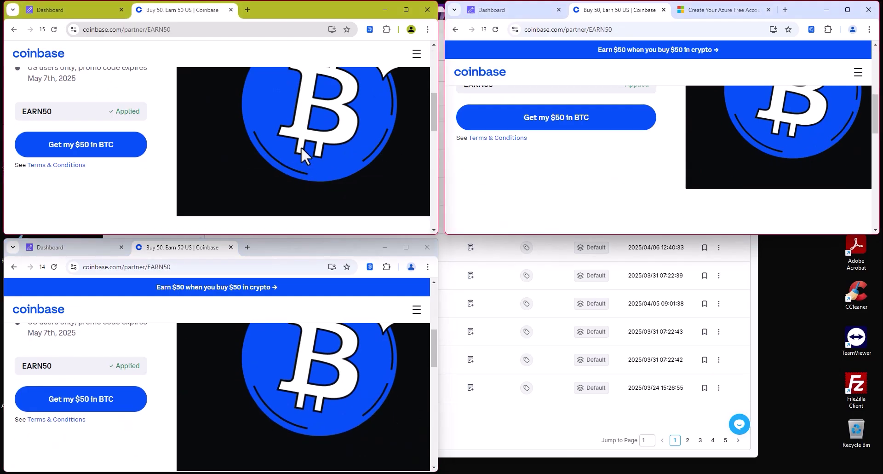
# Step: Copy the Azure free account page's address from profile 13's window and load it in a new tab of the main synced window
pyautogui.click(719, 10)
pyautogui.click(709, 29)
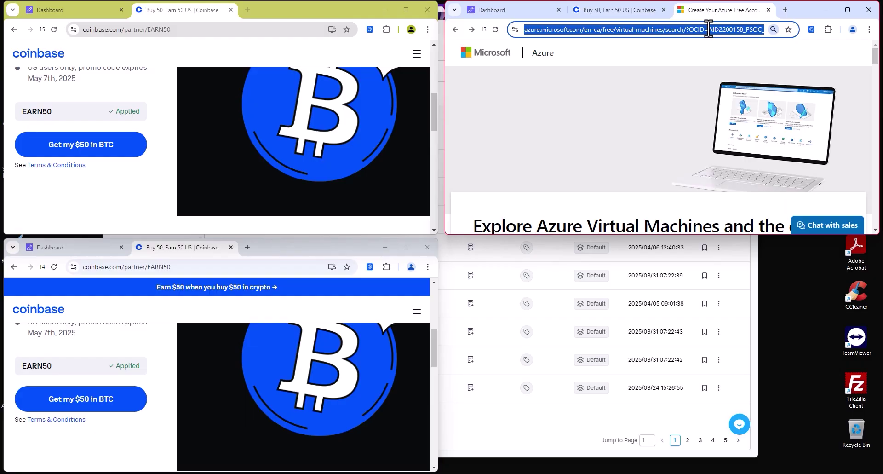
pyautogui.click(247, 9)
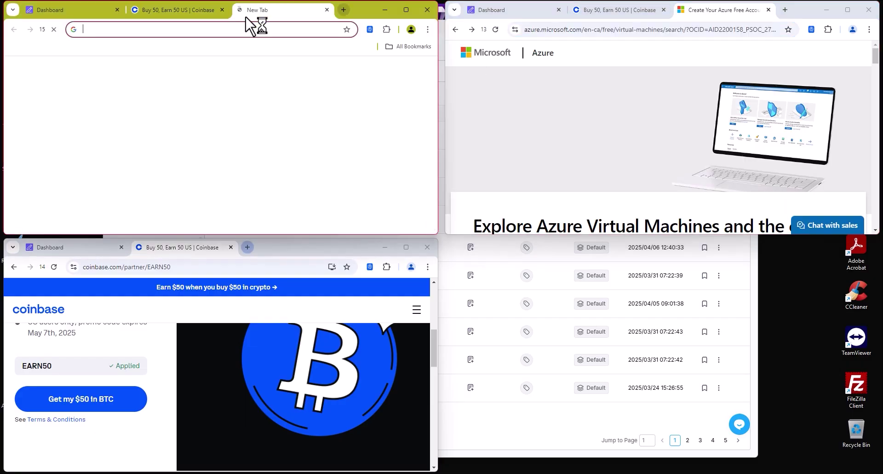
pyautogui.hotkey('ctrl', 'v')
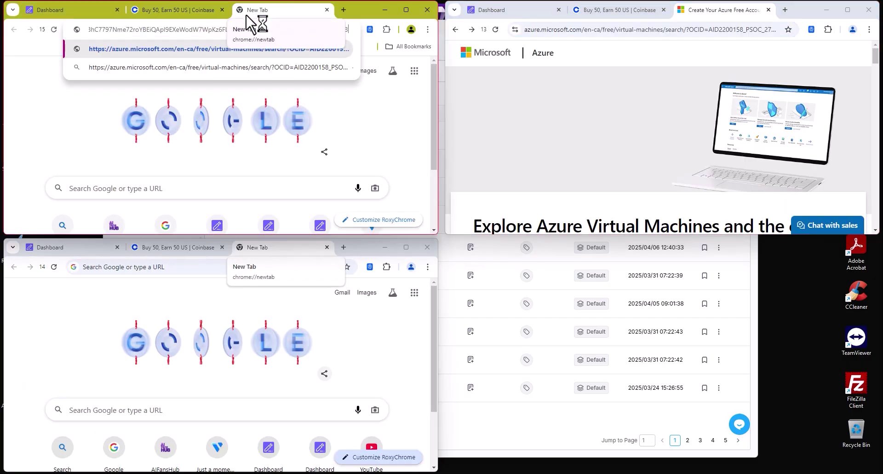
pyautogui.press('Return')
# Step: Load the copied Azure address in the new tab of profile 14's window
pyautogui.click(242, 267)
pyautogui.hotkey('ctrl', 'v')
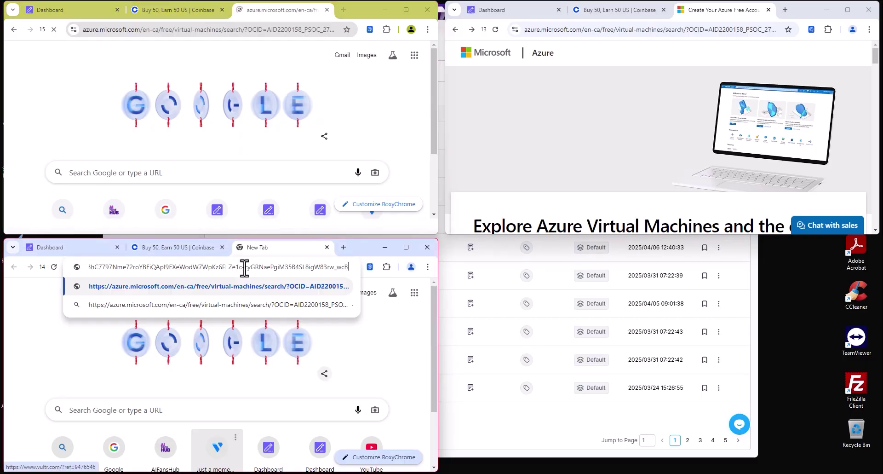
pyautogui.press('Return')
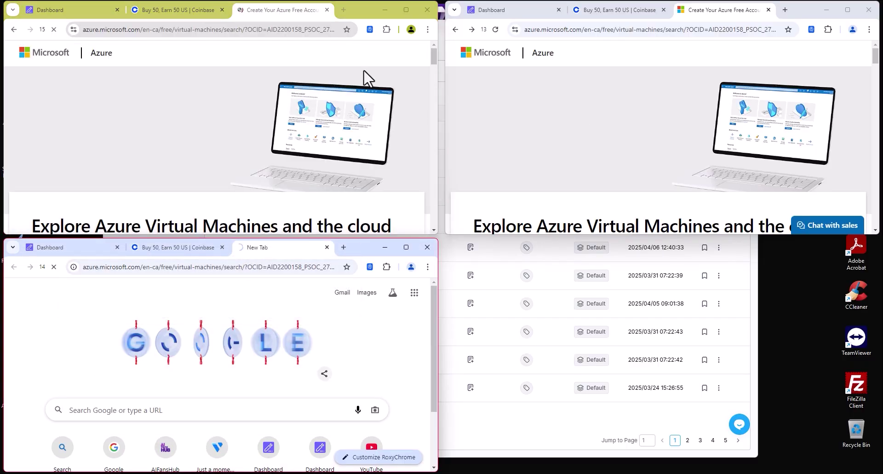
# Step: Look through the Azure Virtual Machines page in the main window and in profile 13's window
pyautogui.moveTo(432, 62); pyautogui.dragTo(432, 44)
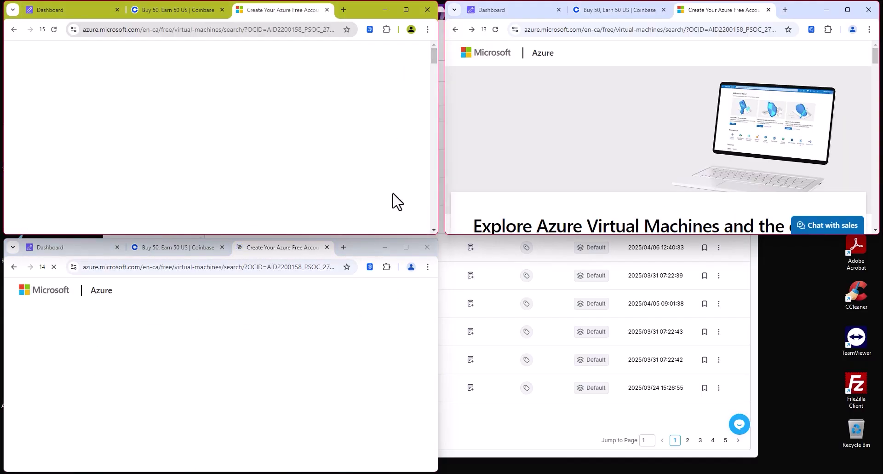
pyautogui.scroll(-4, 388, 230)
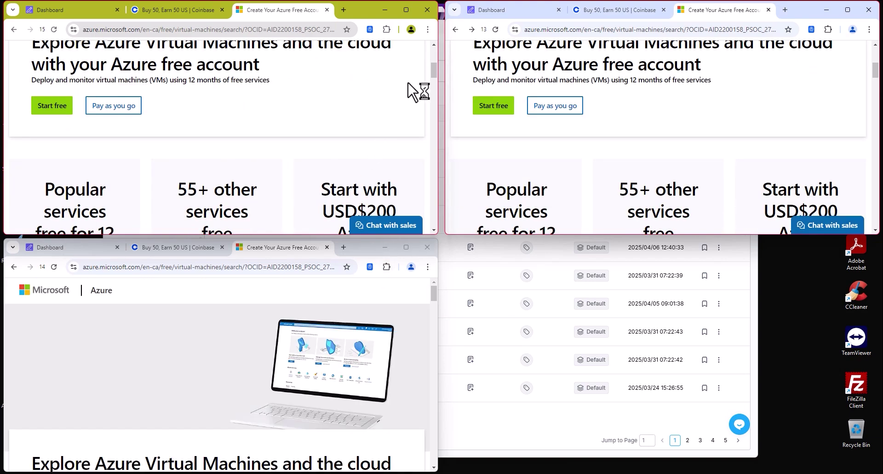
pyautogui.scroll(3, 434, 73)
pyautogui.scroll(-2, 191, 133)
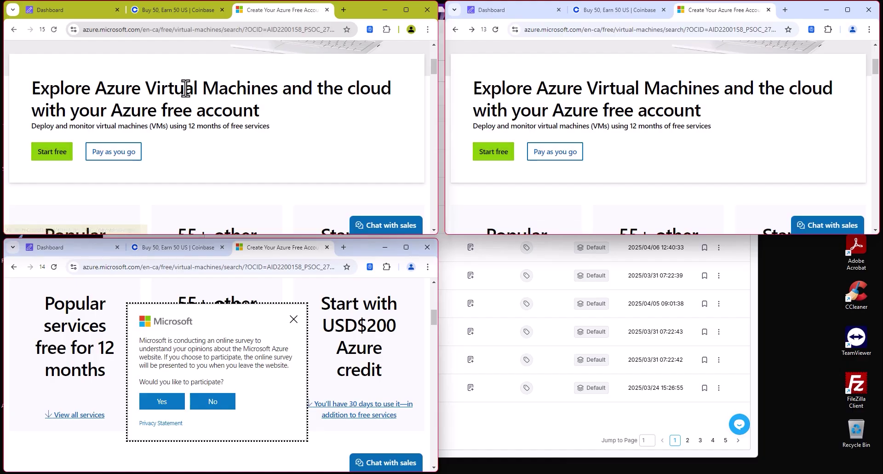
pyautogui.click(739, 134)
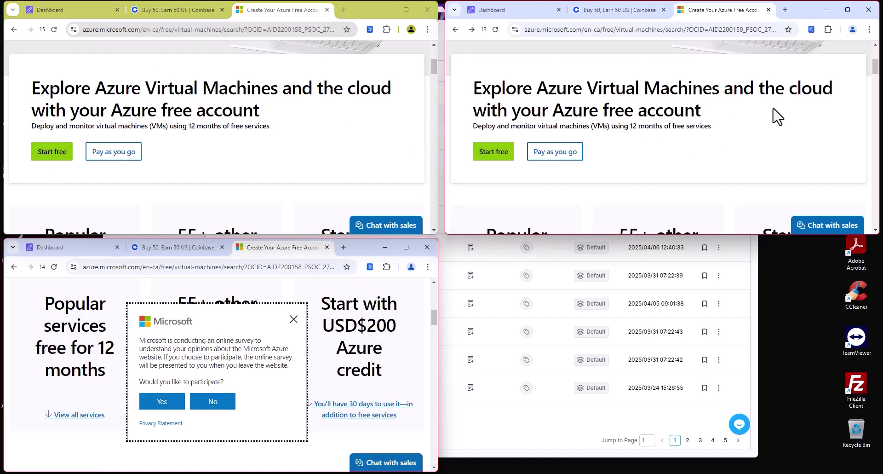
pyautogui.scroll(-4, 705, 122)
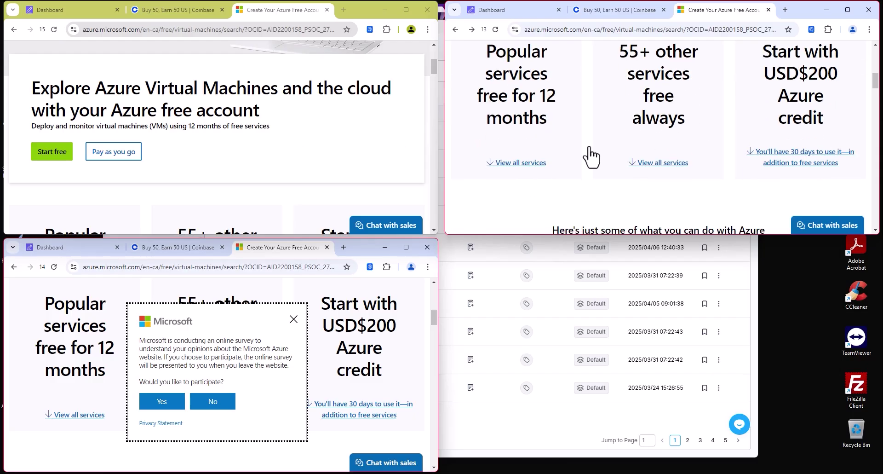
pyautogui.scroll(-3, 366, 301)
# Step: Answer Yes to the Microsoft survey in profile 14's window, close its pop-up, and browse the Azure page across the synced windows
pyautogui.click(168, 404)
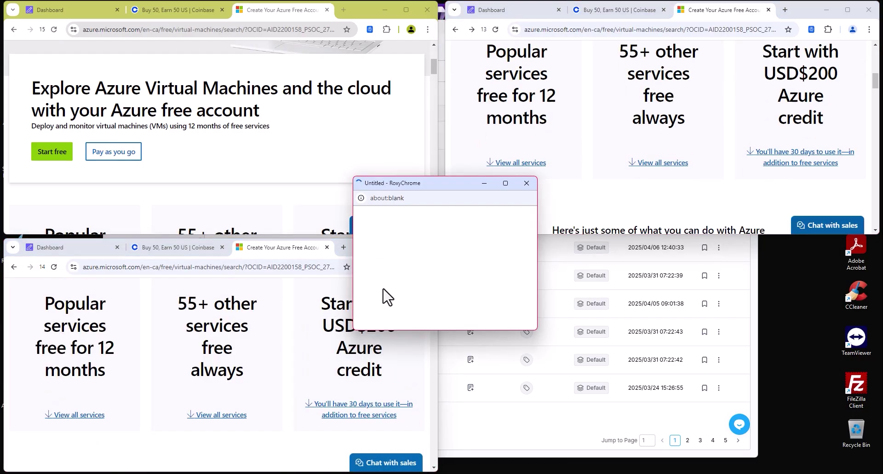
pyautogui.click(526, 183)
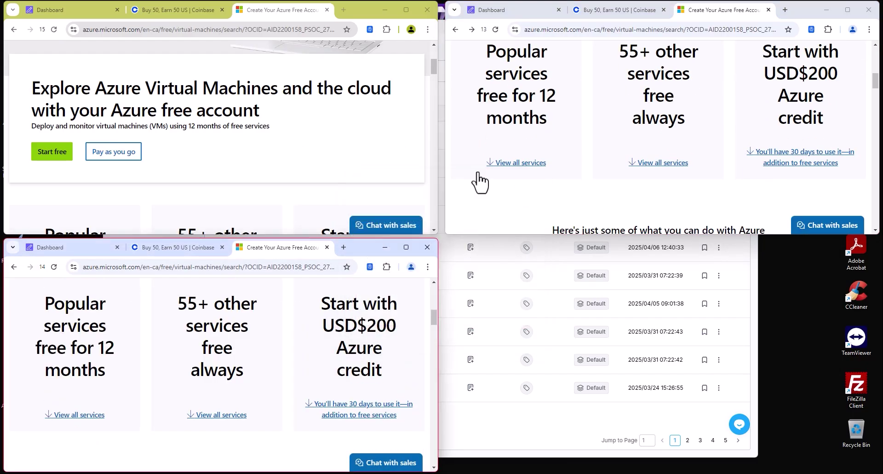
pyautogui.scroll(-4, 305, 186)
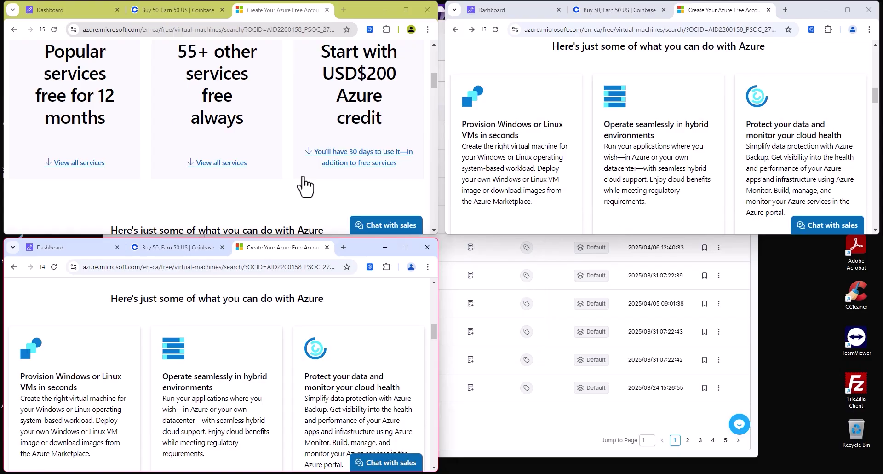
pyautogui.scroll(10, 304, 186)
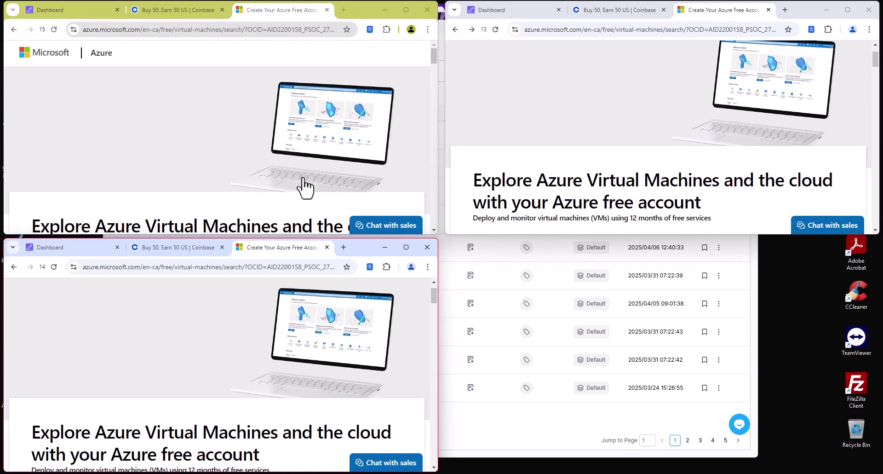
pyautogui.scroll(-8, 297, 164)
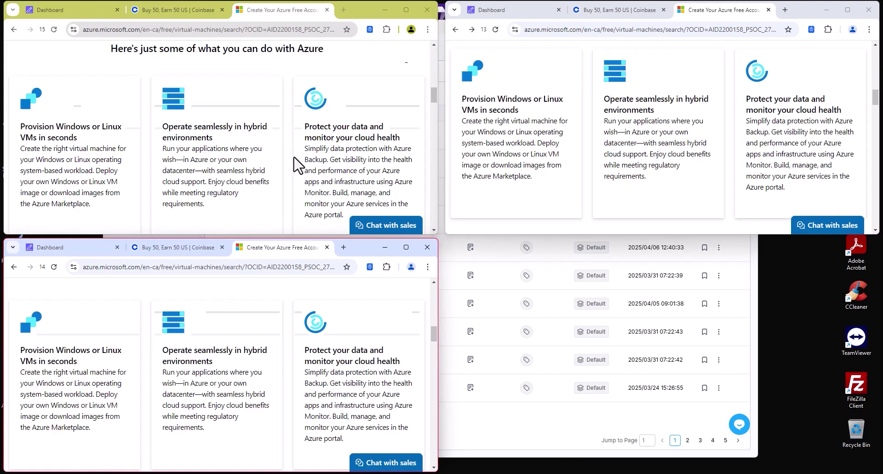
pyautogui.scroll(8, 298, 164)
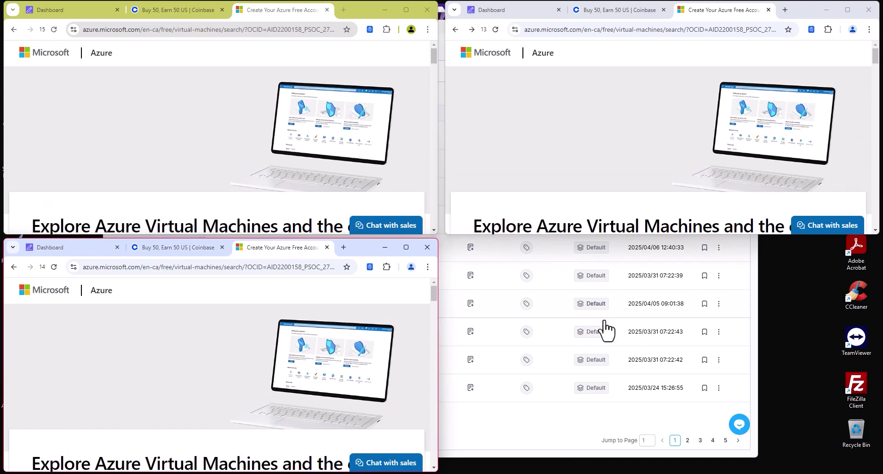
# Step: Bring the RoxyBrowser profile list to the front, look it over, and minimize its window
pyautogui.click(753, 332)
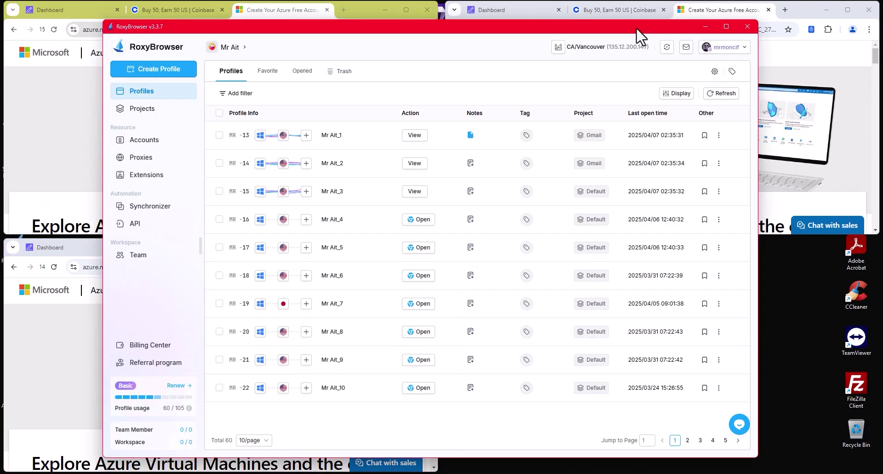
pyautogui.moveTo(636, 27); pyautogui.dragTo(610, 26)
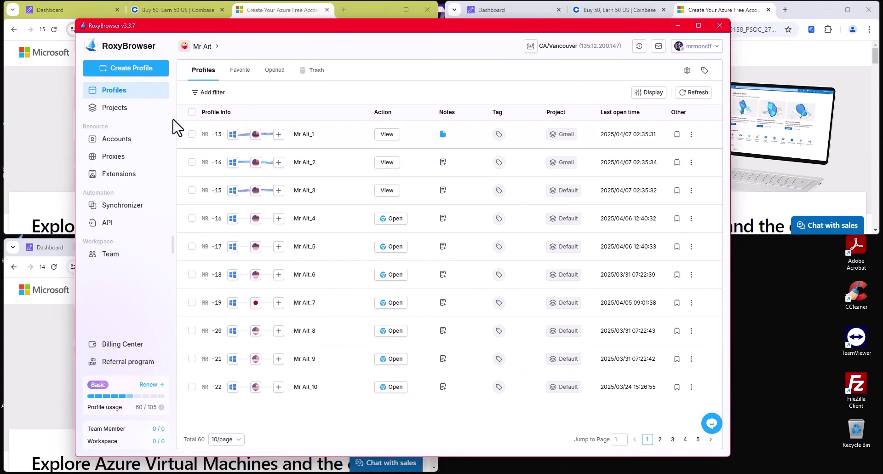
pyautogui.click(677, 26)
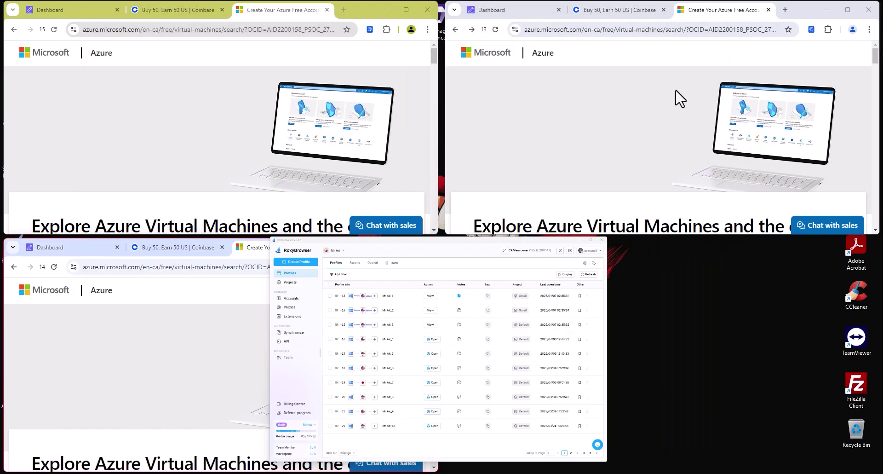